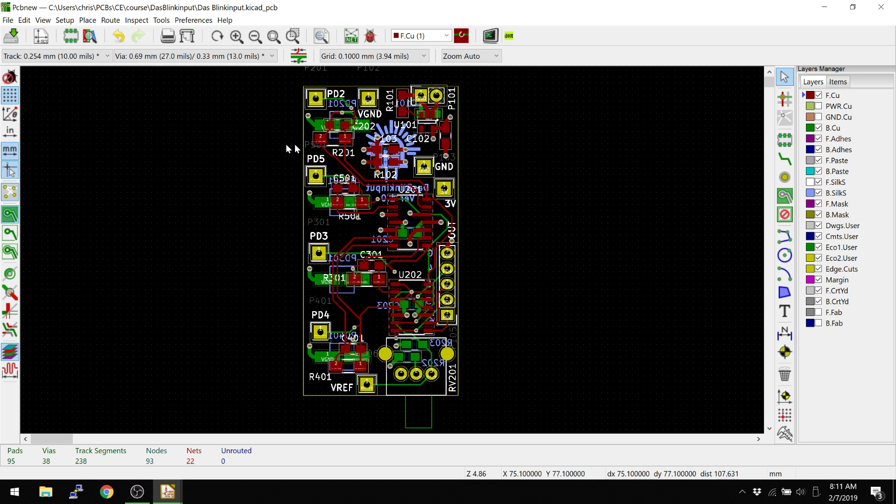
Open the Footprint Editor and make Package_DFN_QFN the active library, filtering the list by 'packa'.
left_click(74, 36)
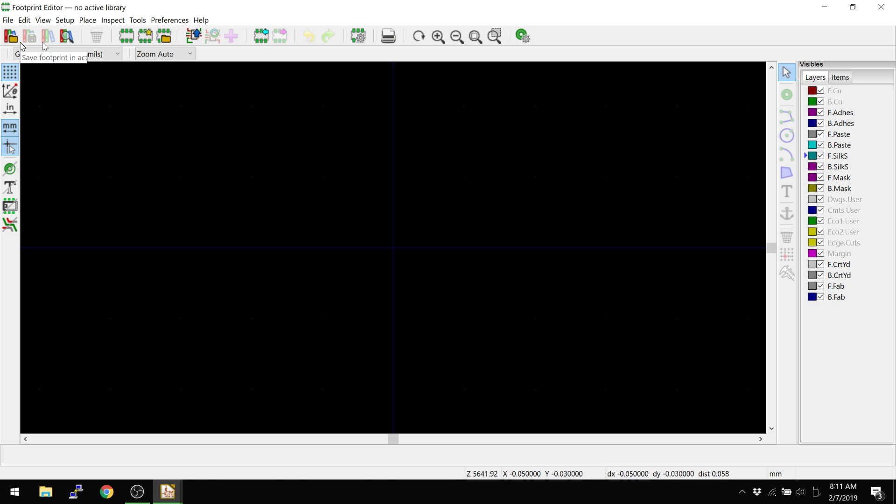
left_click(5, 38)
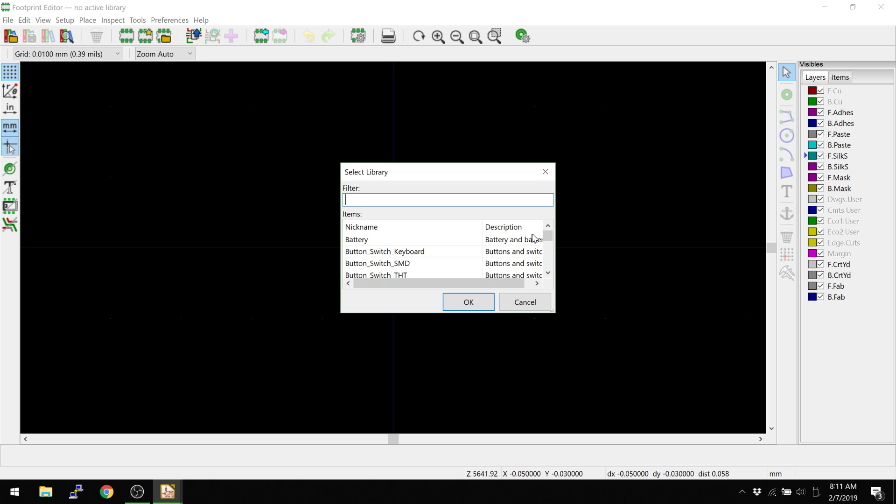
left_click_drag(546, 237, 546, 256)
left_click(391, 199)
type("package")
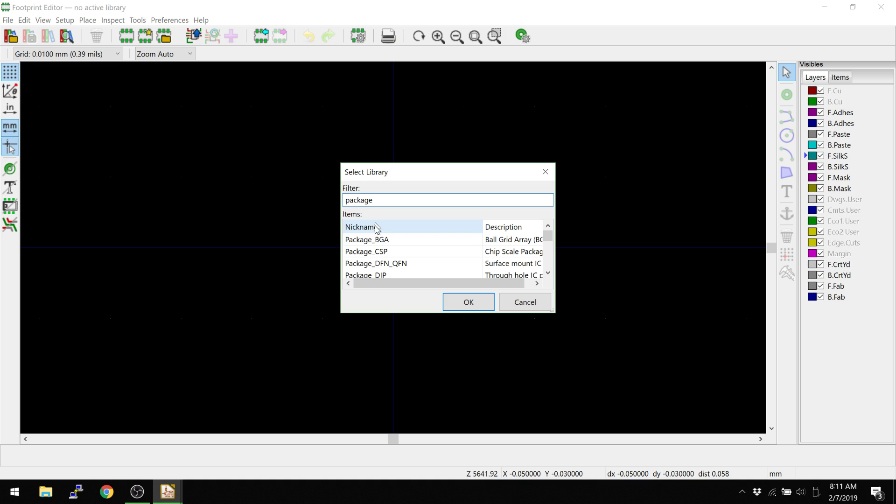
left_click(371, 264)
double_click(371, 264)
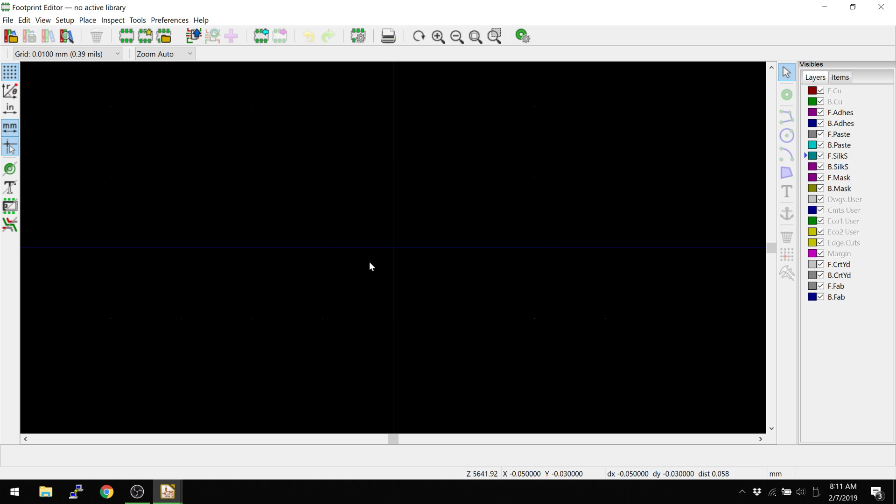
Load DFN-6-1EP_3x3mm_P0.95mm_EP1.7x2.6mm from Package_DFN_QFN using the footprint browser.
left_click(164, 37)
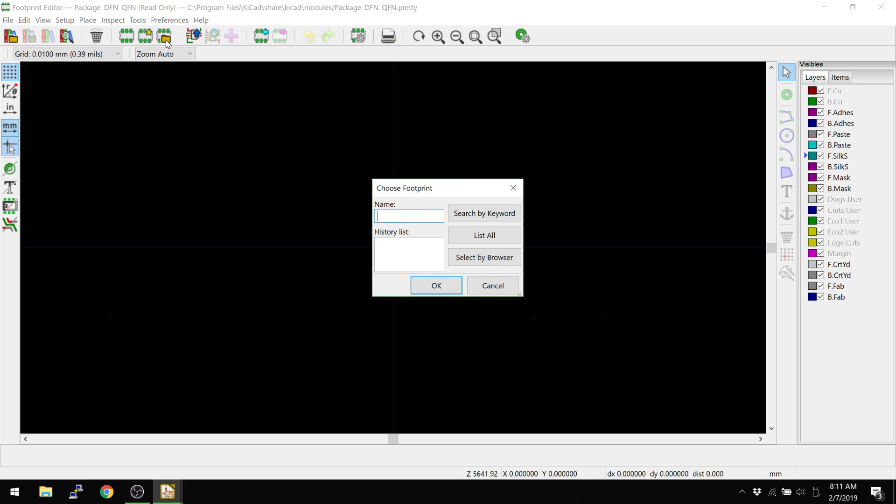
left_click(480, 258)
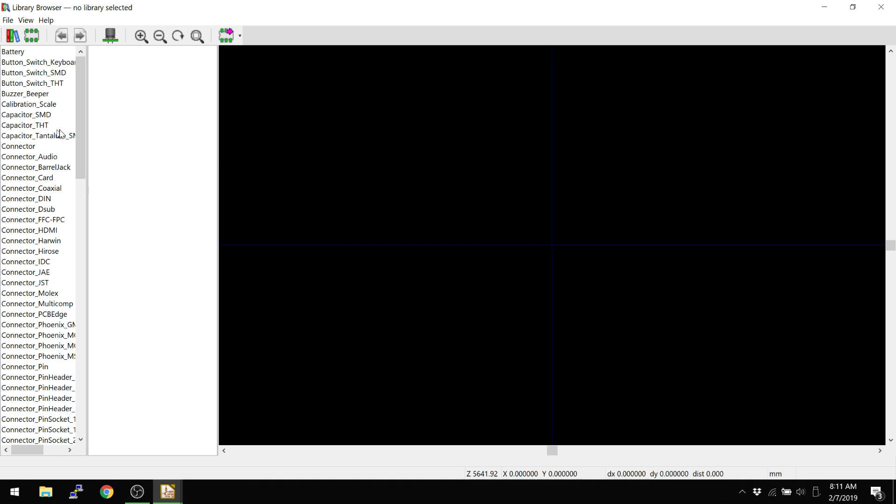
left_click_drag(82, 138, 76, 299)
left_click(59, 315)
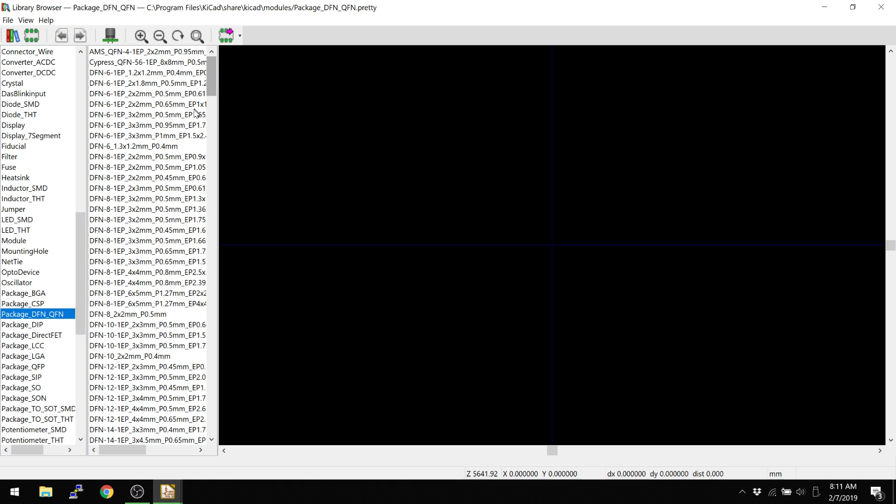
left_click(164, 126)
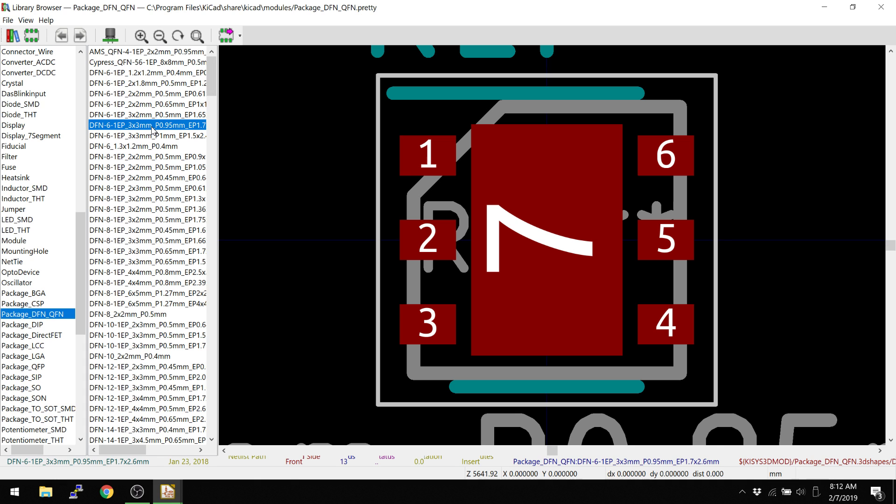
double_click(152, 126)
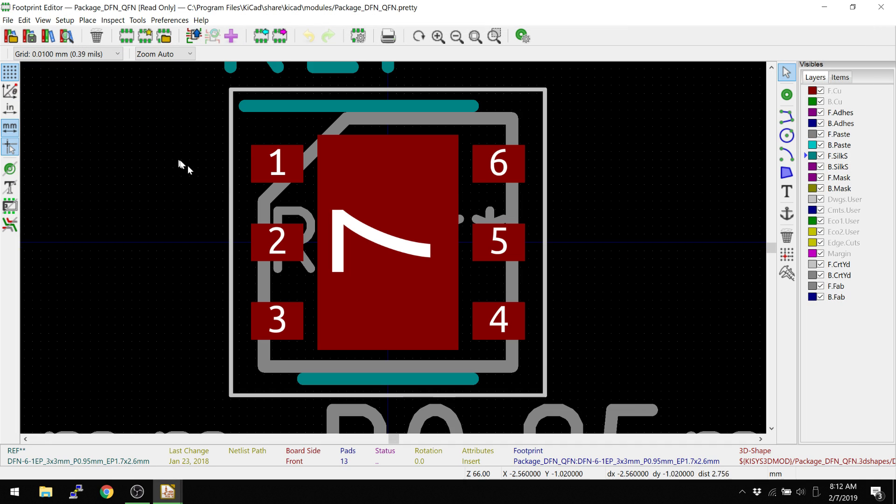
scroll(324, 167, "up", 1)
scroll(393, 252, "up", 3)
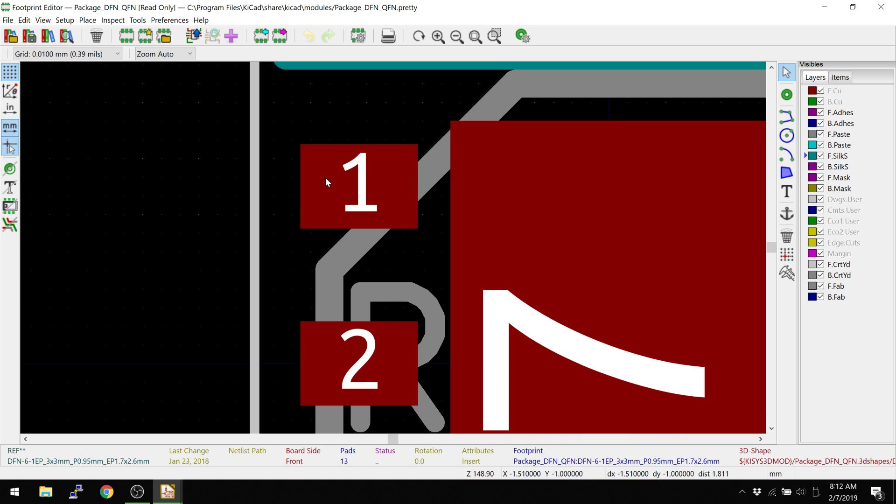
Uncheck F.Paste on pad 1, leaving it on F.Cu and F.Mask.
double_click(325, 178)
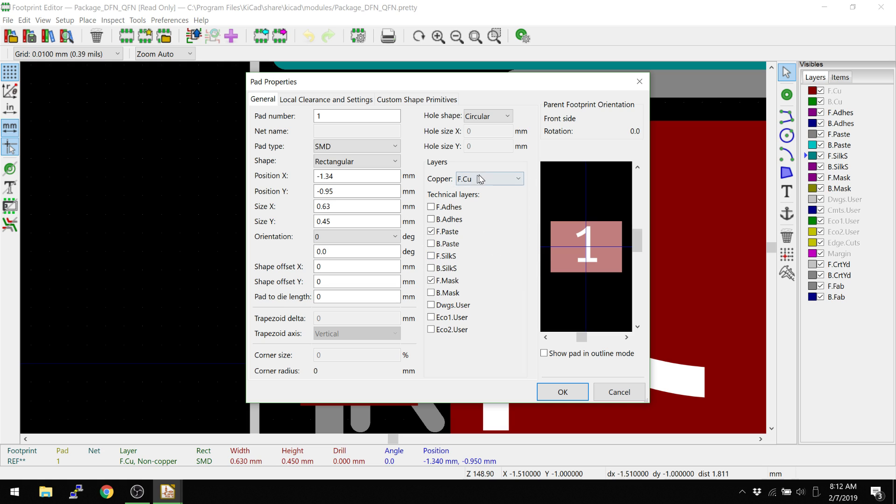
left_click(464, 179)
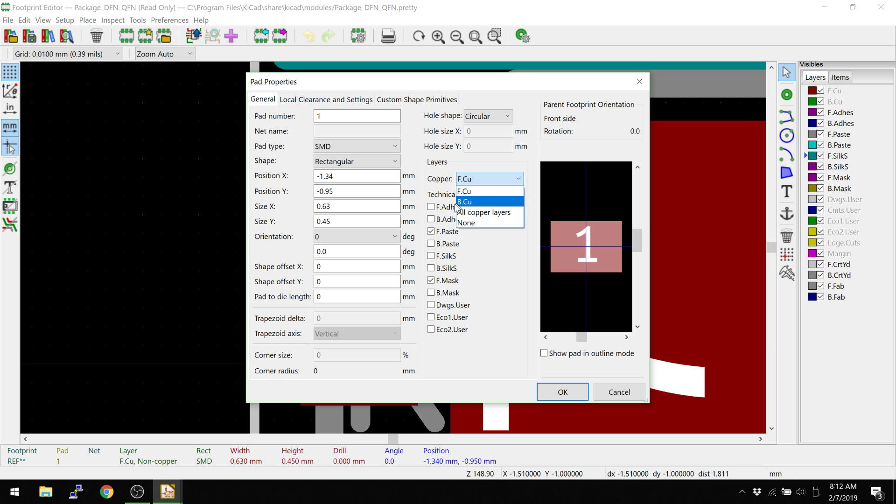
left_click(439, 181)
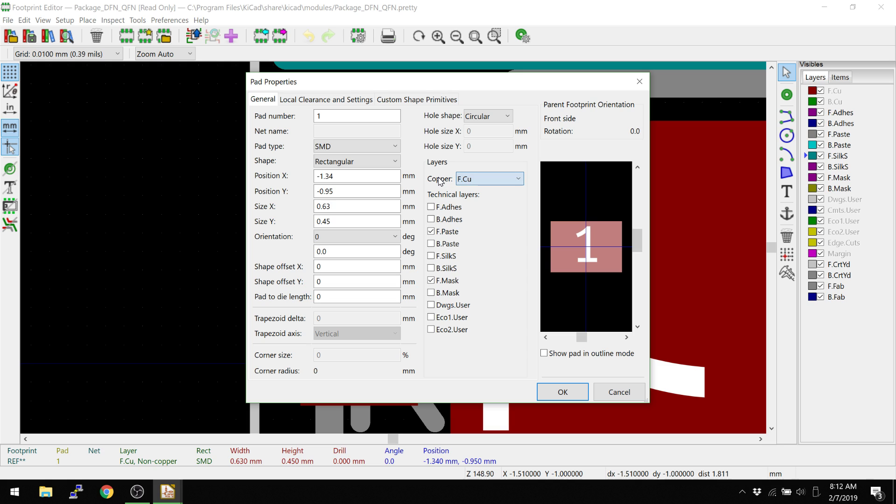
left_click(464, 180)
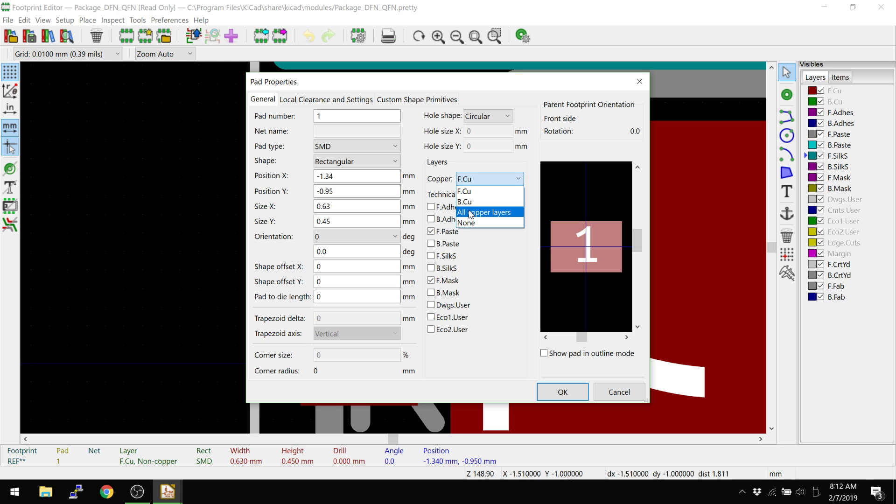
left_click(434, 180)
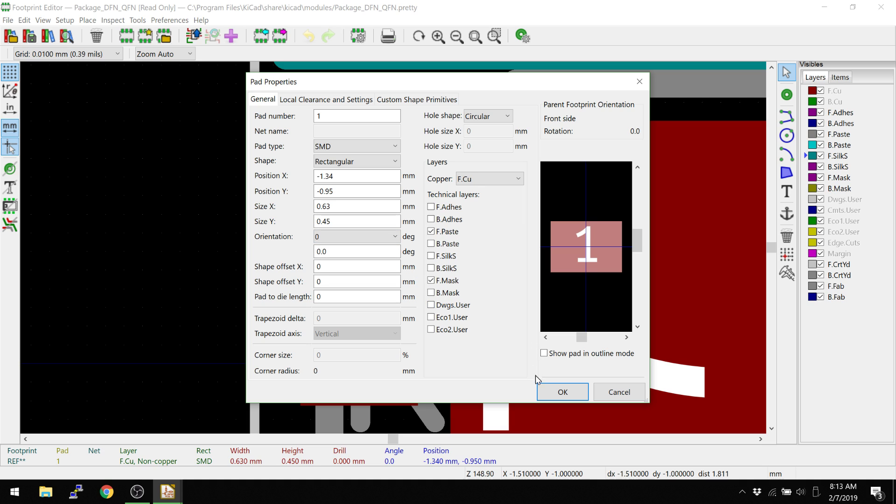
left_click(441, 232)
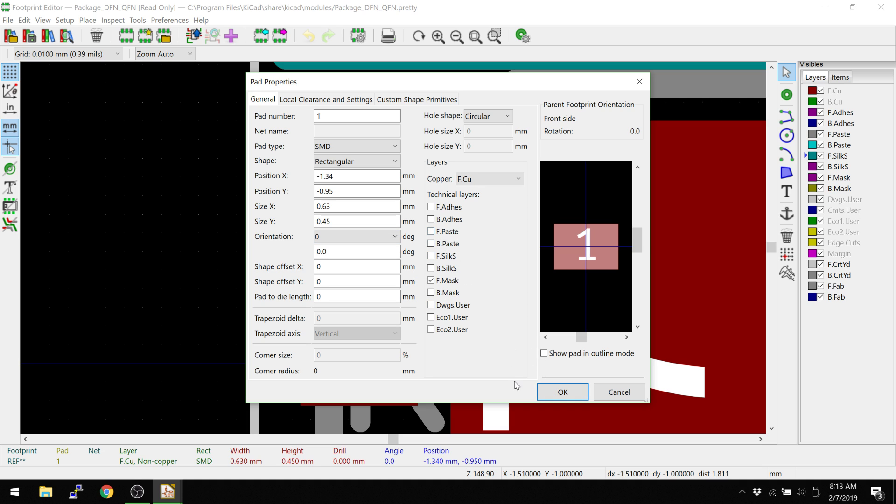
left_click(562, 392)
With pad 1 selected, set the grid to 0.0500 mm and duplicate the pad with Ctrl+D.
scroll(396, 212, "down", 2)
middle_click_drag(445, 260, 398, 213)
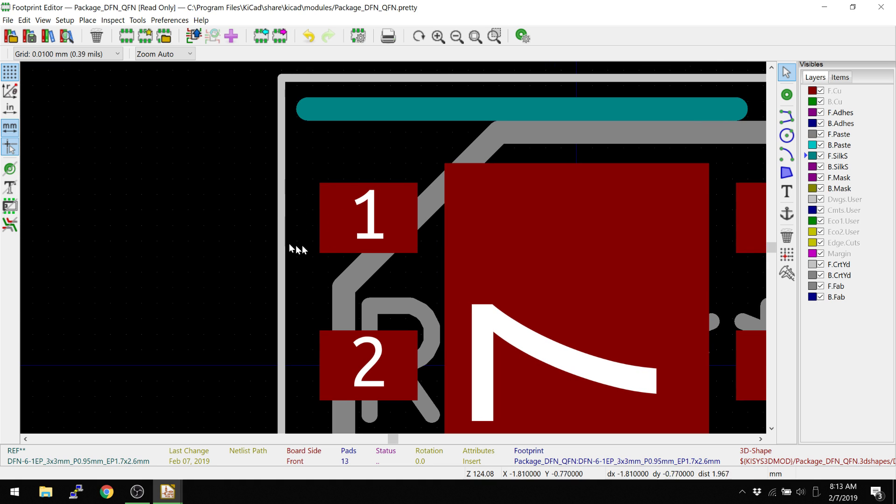
left_click(341, 213)
scroll(341, 213, "up", 1)
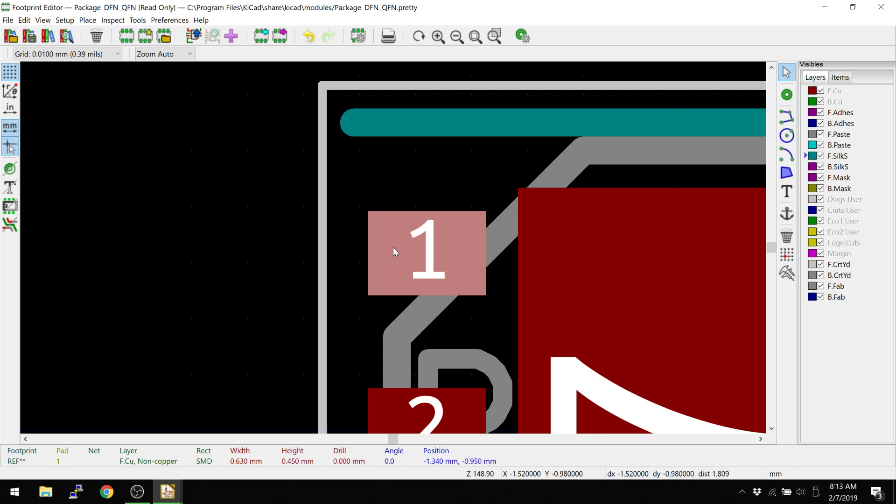
scroll(395, 254, "down", 1)
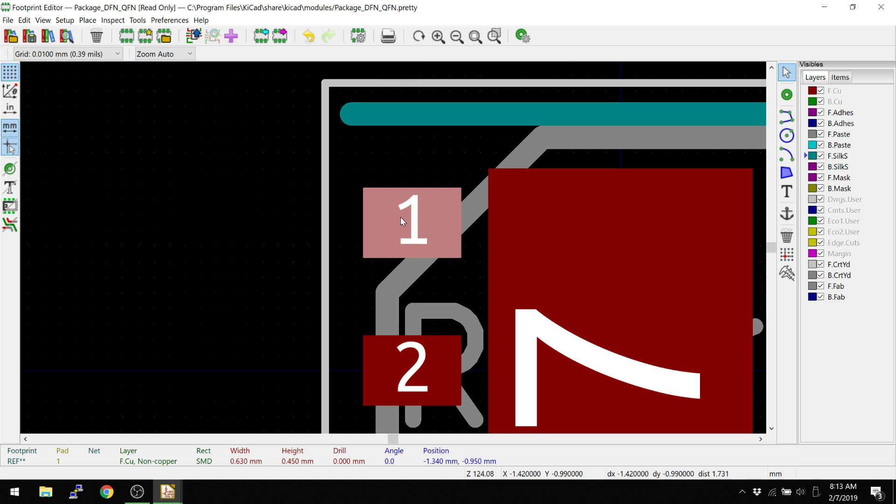
right_click(383, 220)
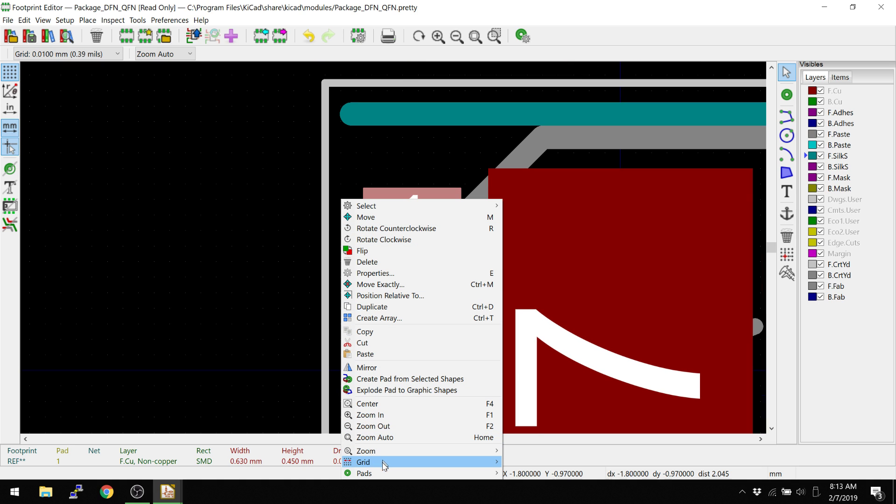
mouse_move(385, 470)
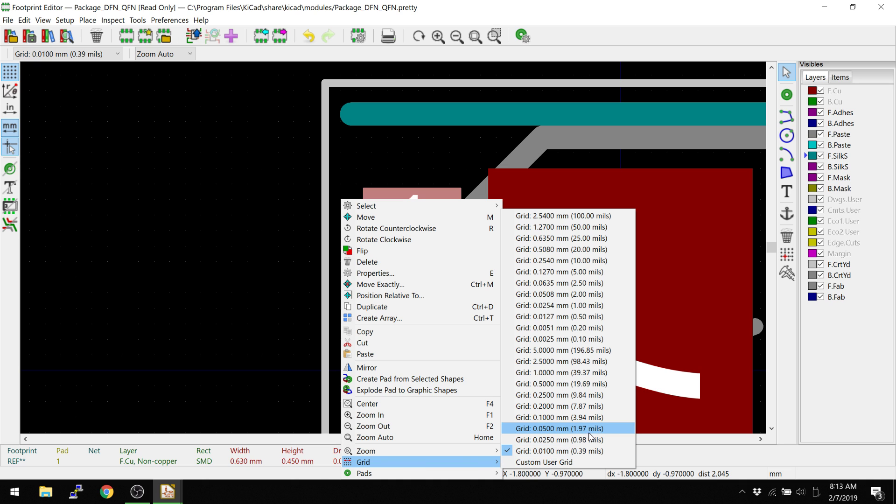
left_click(559, 429)
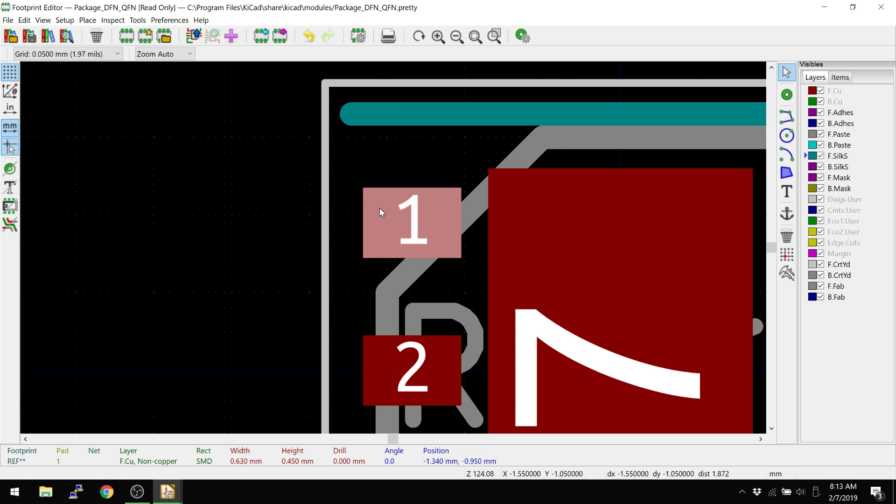
key("ctrl+d")
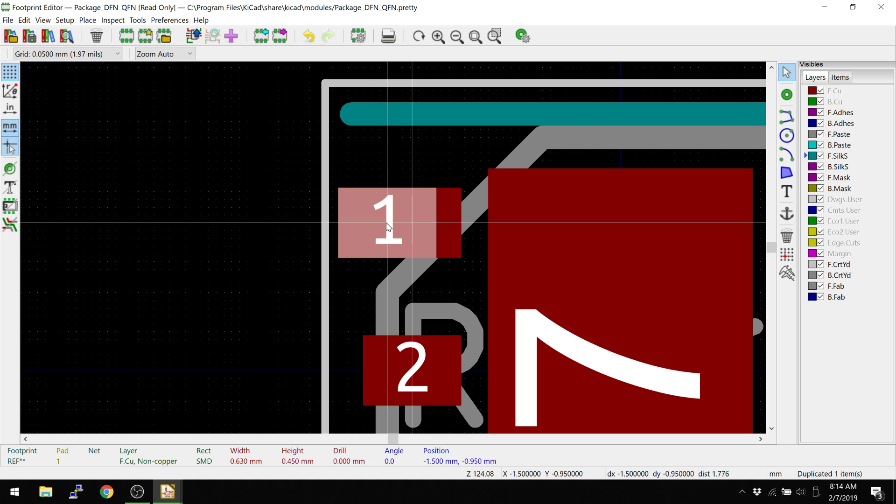
Drop the pad copy just left of pad 1 at X -1.5 mm and select the copy.
left_click(386, 226)
left_click(292, 155)
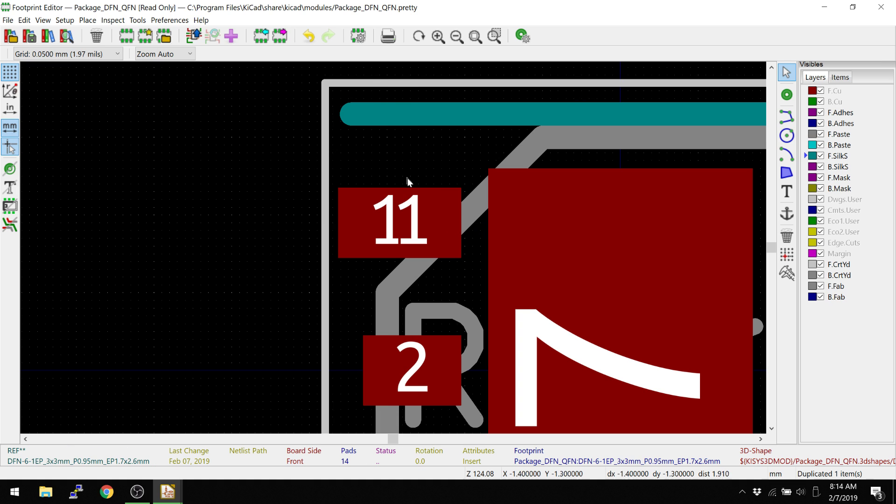
left_click(441, 216)
left_click(351, 213)
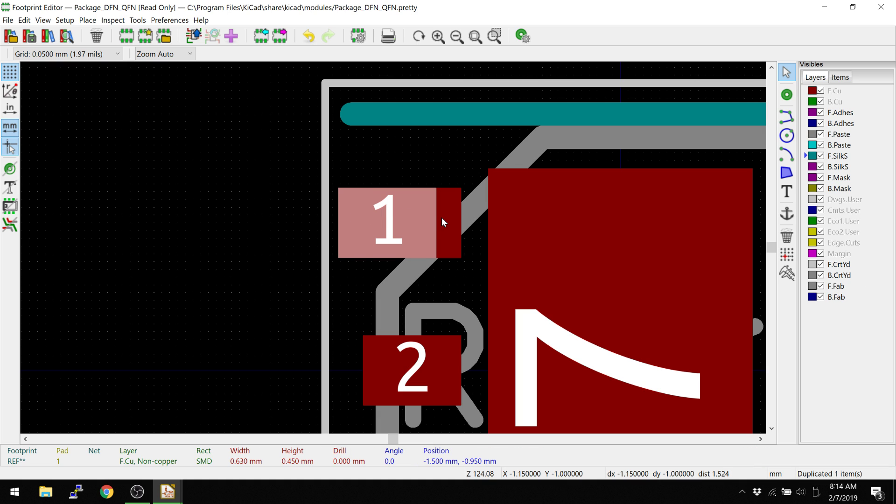
left_click(441, 217)
left_click(337, 212)
left_click(359, 210)
Give the duplicate pad Copper None, F.Paste on and F.Mask off.
double_click(359, 210)
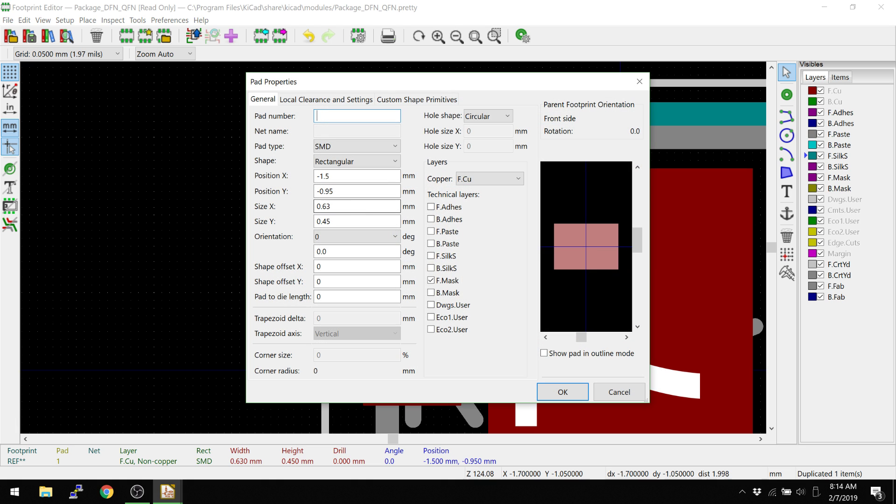
left_click(489, 180)
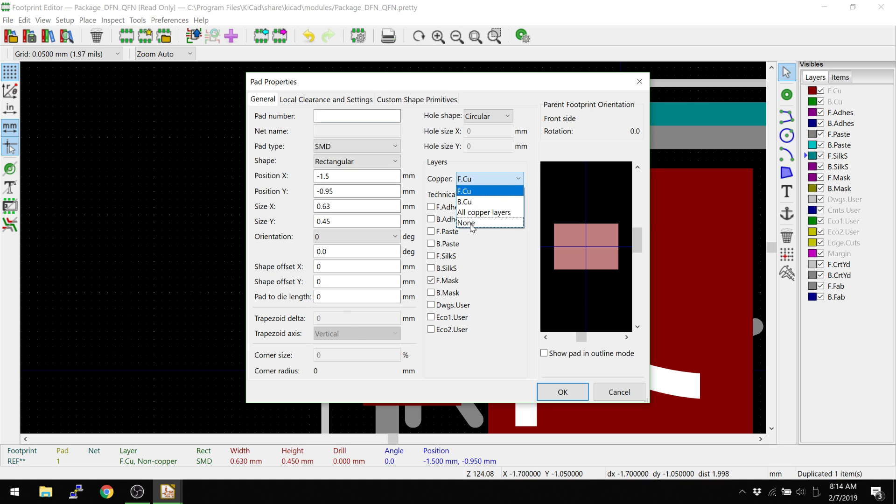
left_click(466, 223)
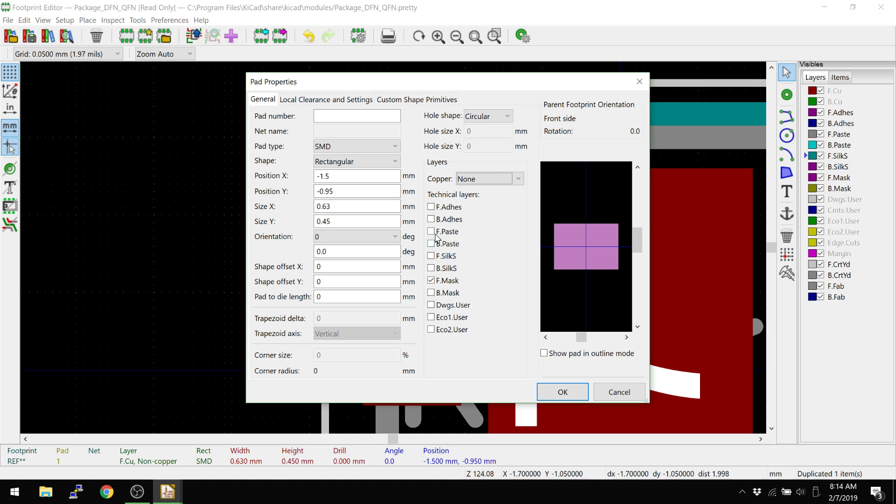
left_click(435, 232)
left_click(439, 281)
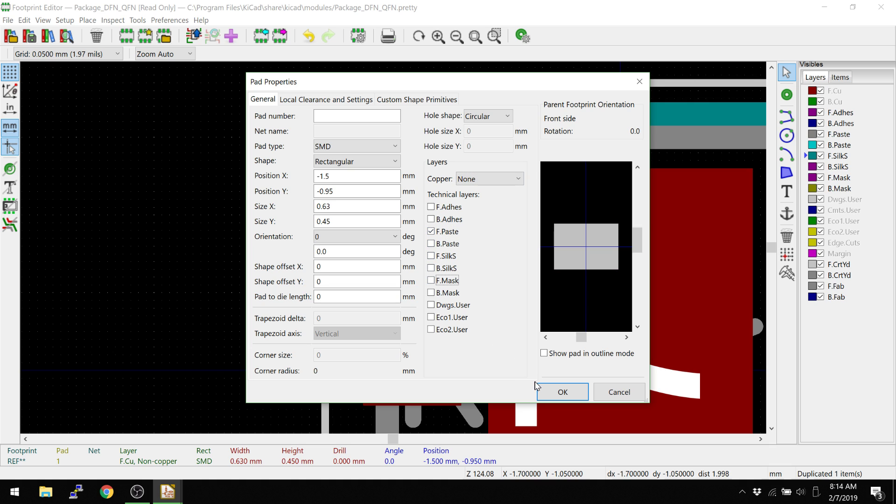
left_click(538, 388)
scroll(496, 293, "down", 5)
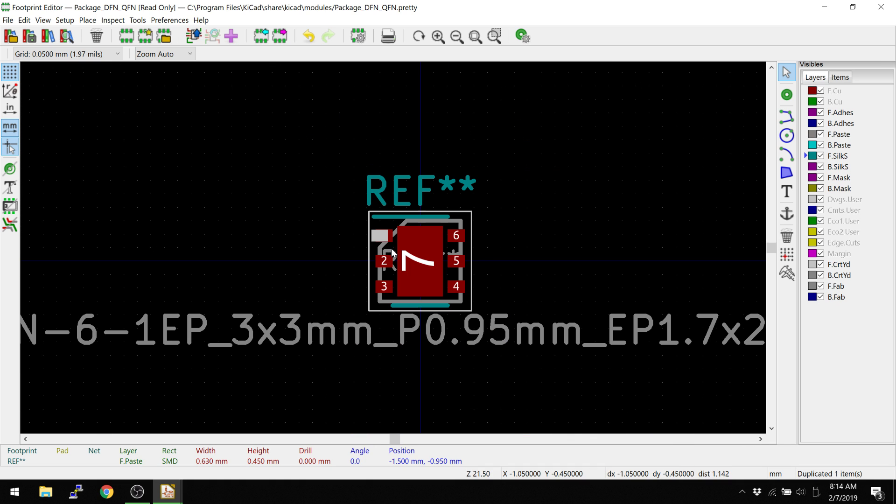
scroll(391, 248, "up", 3)
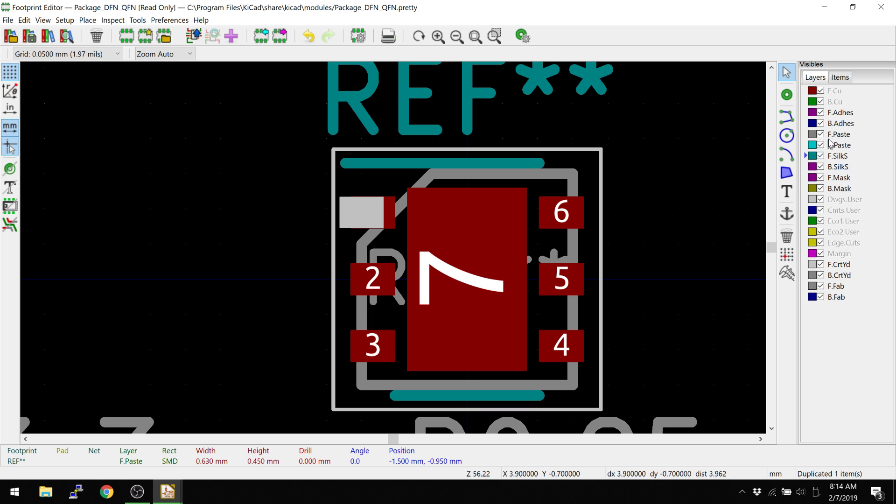
left_click(292, 211)
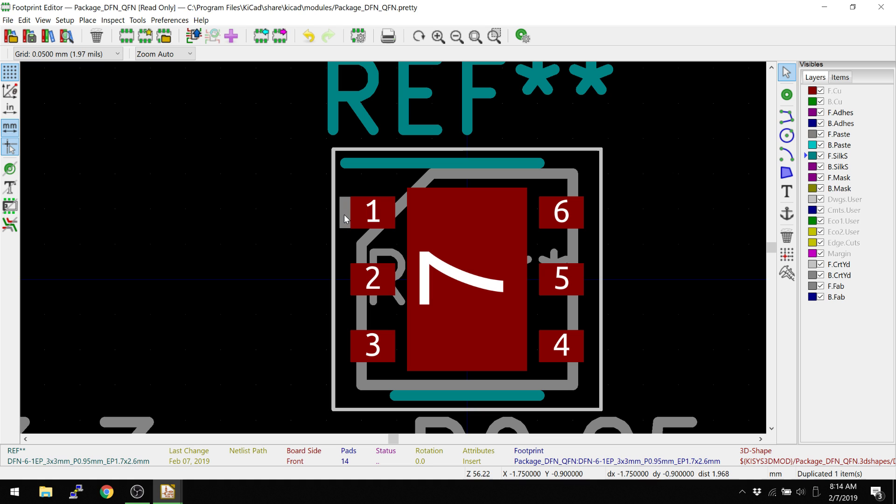
scroll(348, 214, "up", 3)
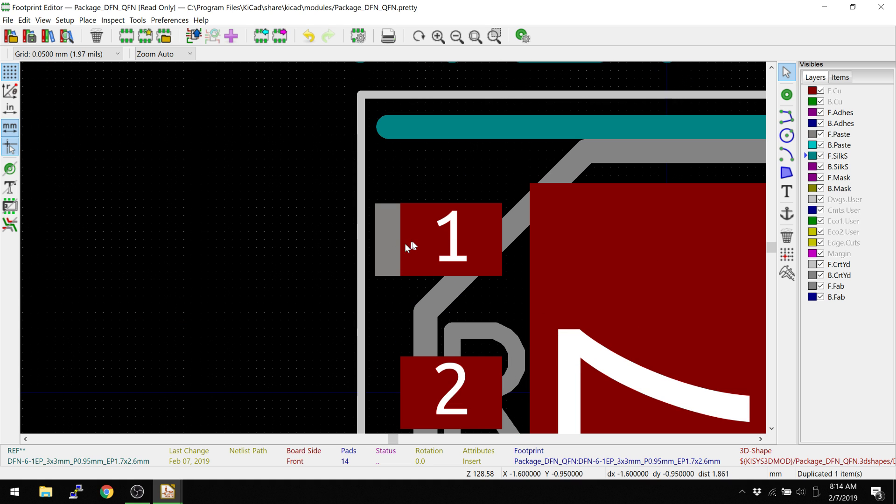
scroll(396, 247, "down", 1)
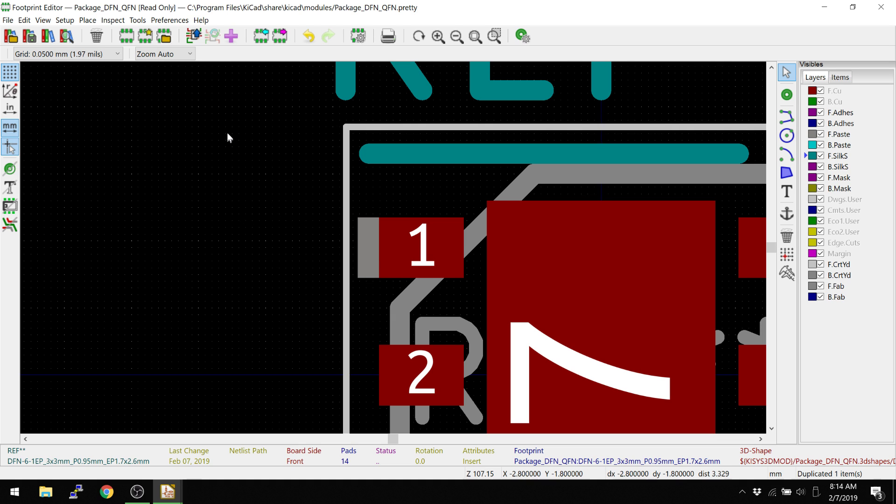
left_click(231, 37)
Look over the board in Pcbnew, then return to the Footprint Editor.
key("alt+Tab")
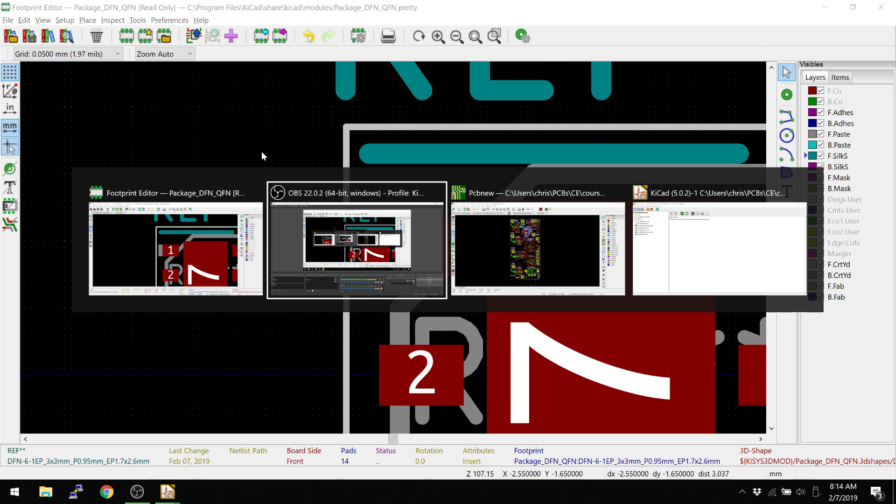
key("alt+Tab")
scroll(324, 228, "down", 5)
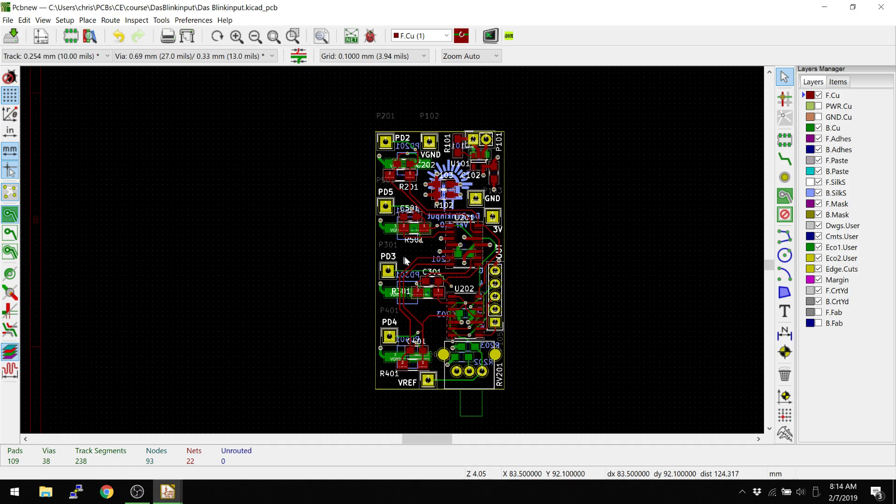
scroll(393, 254, "up", 6)
scroll(393, 254, "down", 2)
scroll(393, 255, "up", 2)
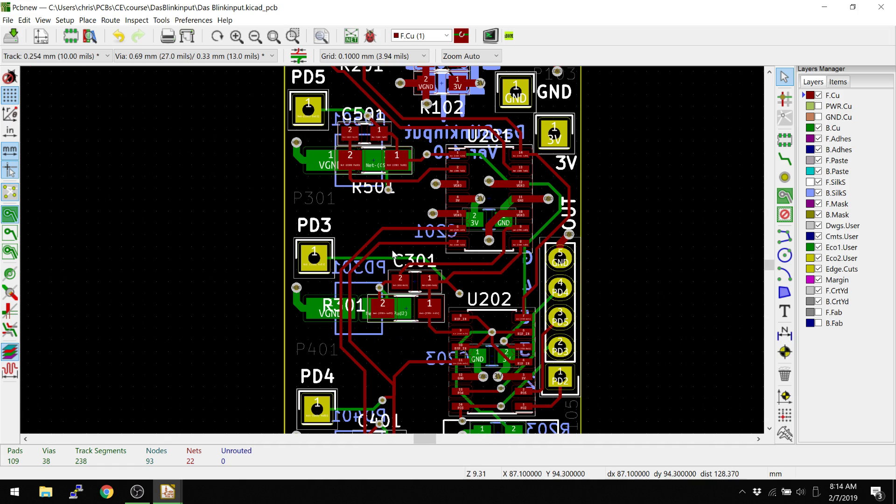
key("alt+Tab")
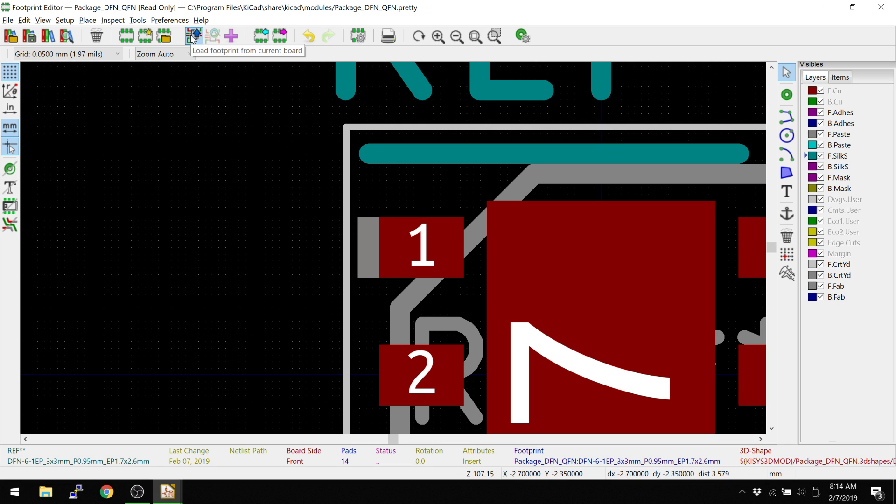
Insert the edited DFN-6 footprint into the board and place it beside PD4.
left_click(231, 35)
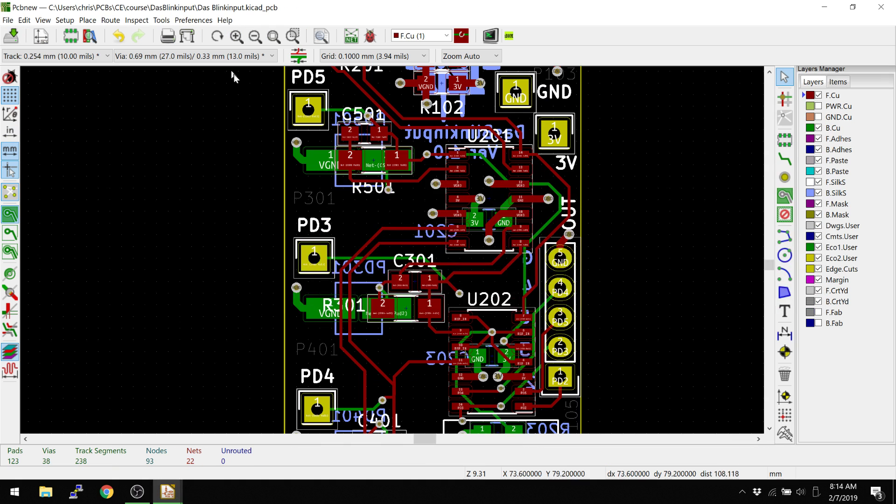
scroll(393, 254, "down", 2)
scroll(394, 255, "up", 2)
scroll(345, 206, "down", 3)
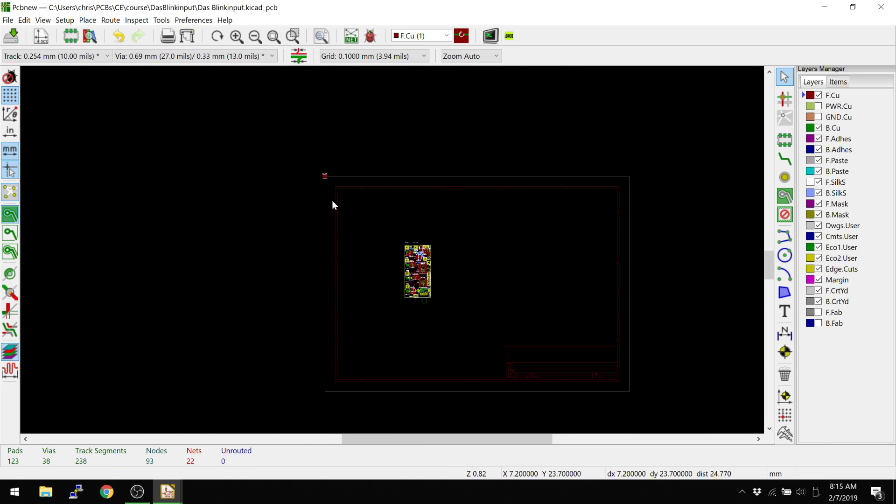
scroll(376, 214, "up", 4)
left_click(365, 149)
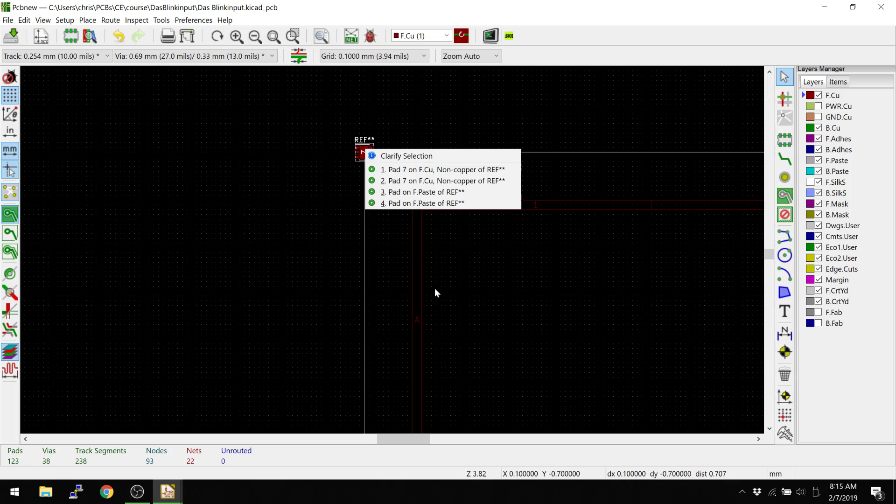
left_click(408, 180)
scroll(428, 252, "down", 2)
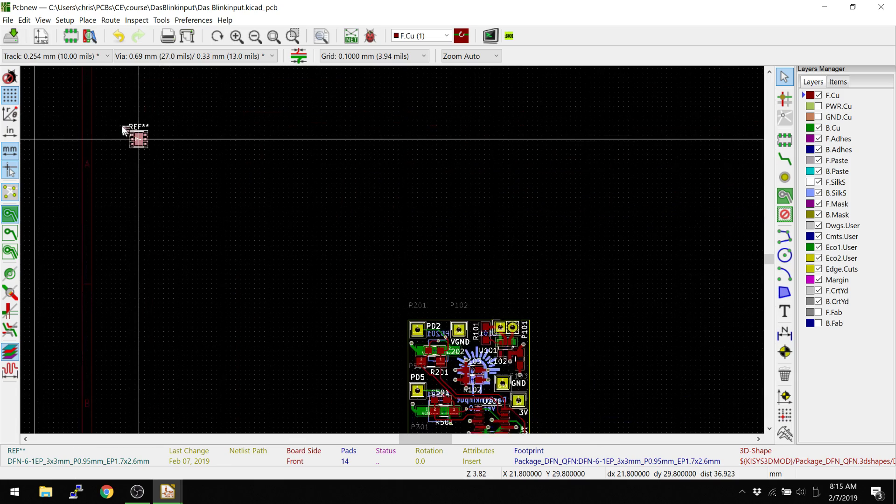
scroll(236, 200, "up", 2)
scroll(399, 260, "down", 6, "shift")
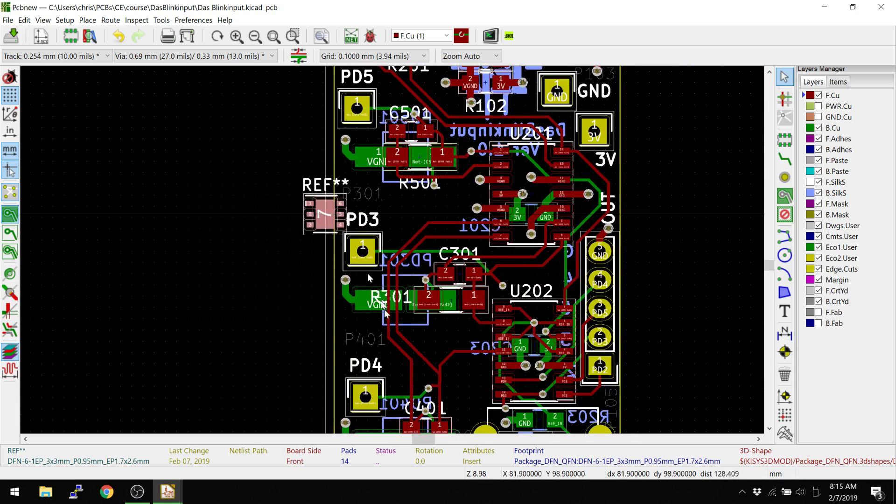
scroll(397, 280, "up", 3)
left_click(326, 270)
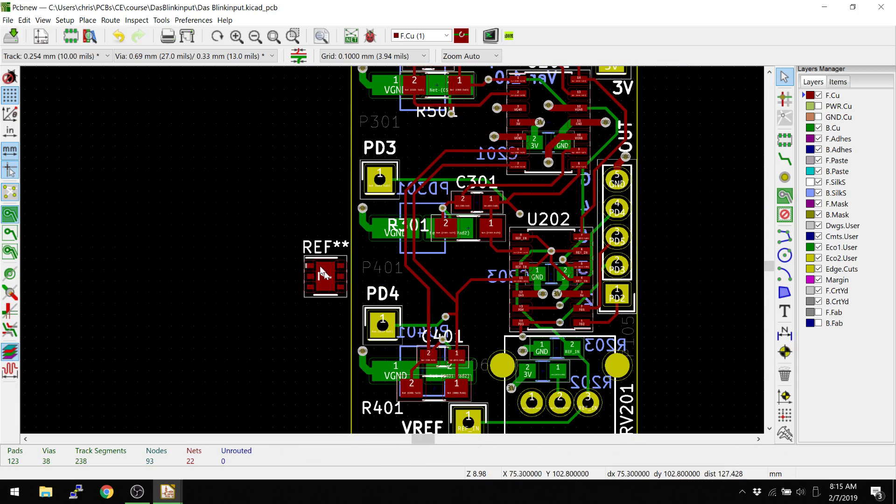
scroll(325, 269, "up", 2)
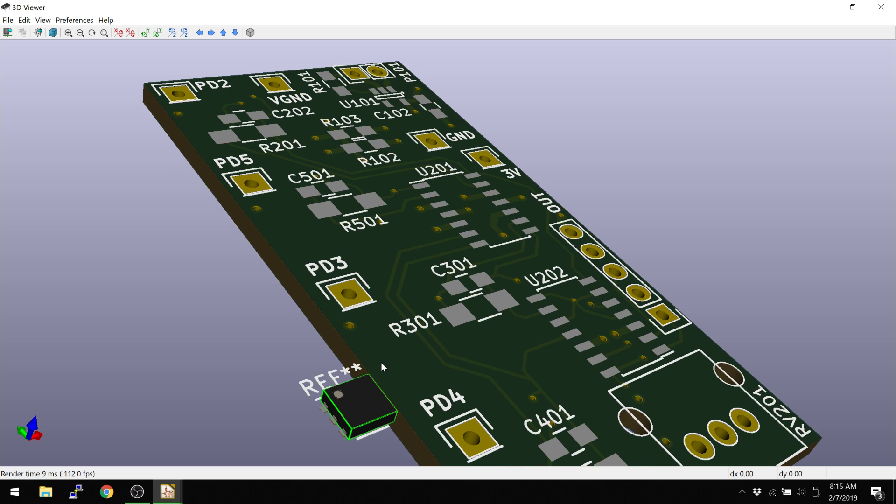
Hide the through-hole, SMD and virtual 3D models in the 3D Viewer's display options.
scroll(352, 359, "down", 3)
scroll(326, 138, "up", 1)
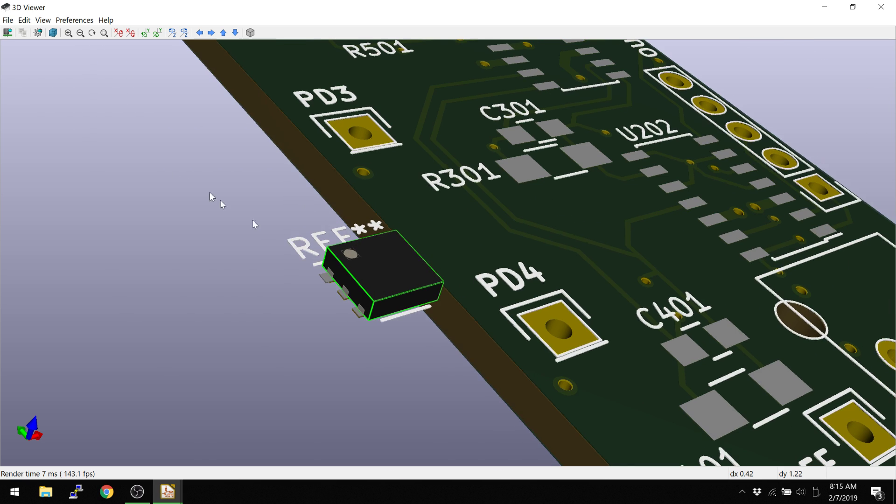
left_click(74, 20)
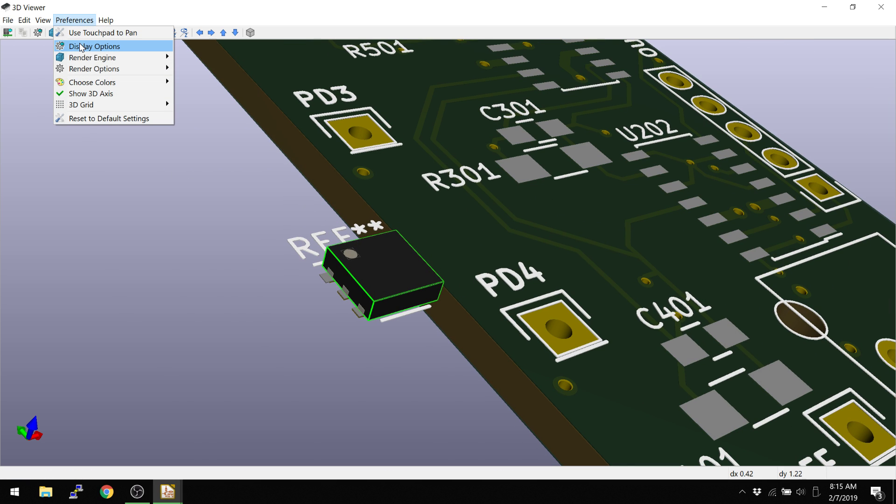
left_click(80, 46)
left_click(320, 274)
left_click(319, 274)
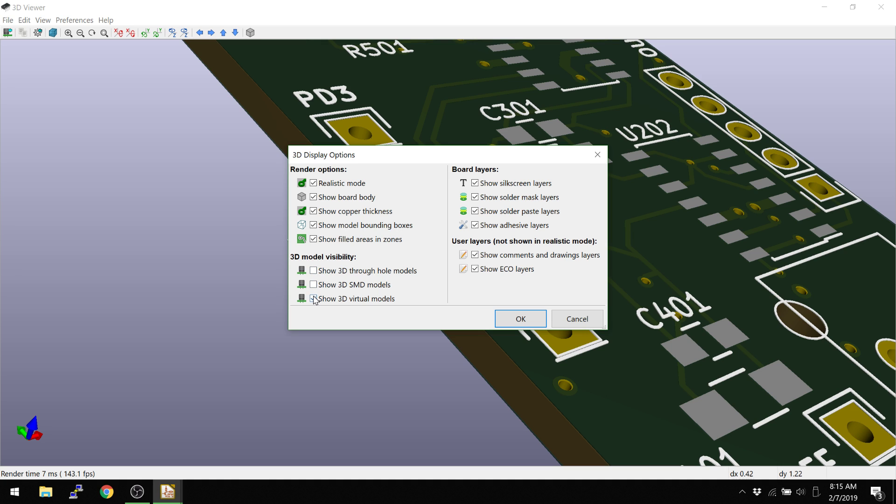
left_click(503, 317)
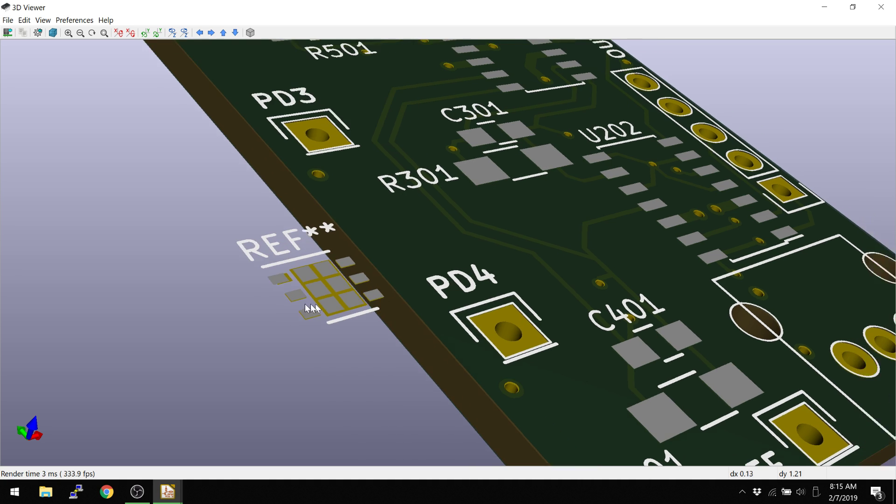
Pan and zoom the 3D view onto the new footprint's pads near R301 and PD4.
middle_click_drag(304, 303, 261, 314)
scroll(478, 256, "up", 3)
scroll(609, 186, "up", 2)
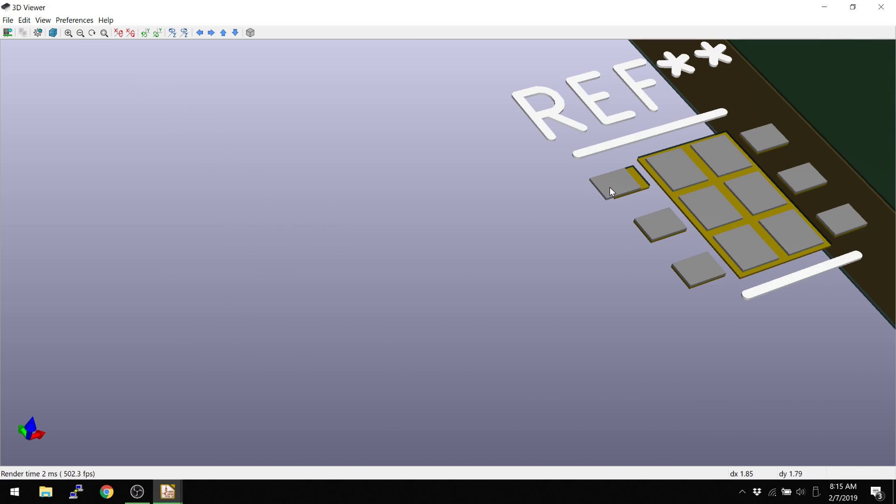
scroll(609, 187, "down", 3)
middle_click_drag(617, 194, 296, 330)
scroll(321, 264, "up", 2)
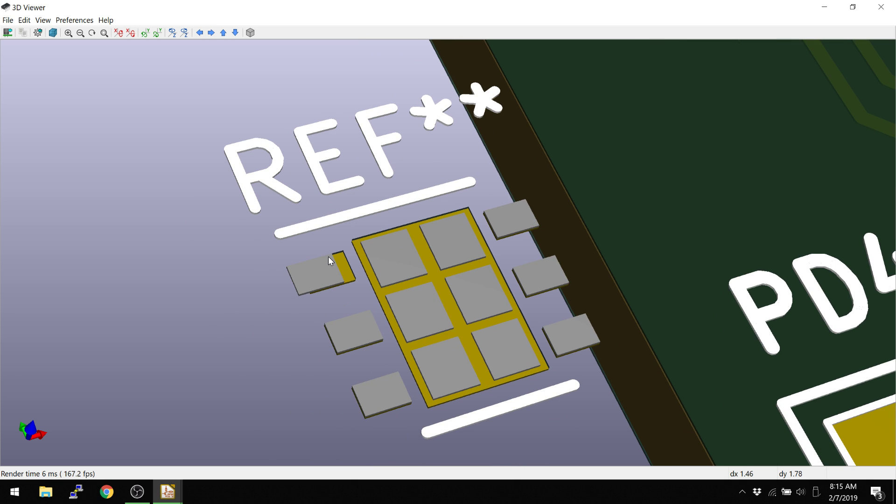
scroll(317, 278, "up", 2)
middle_click_drag(325, 276, 399, 250)
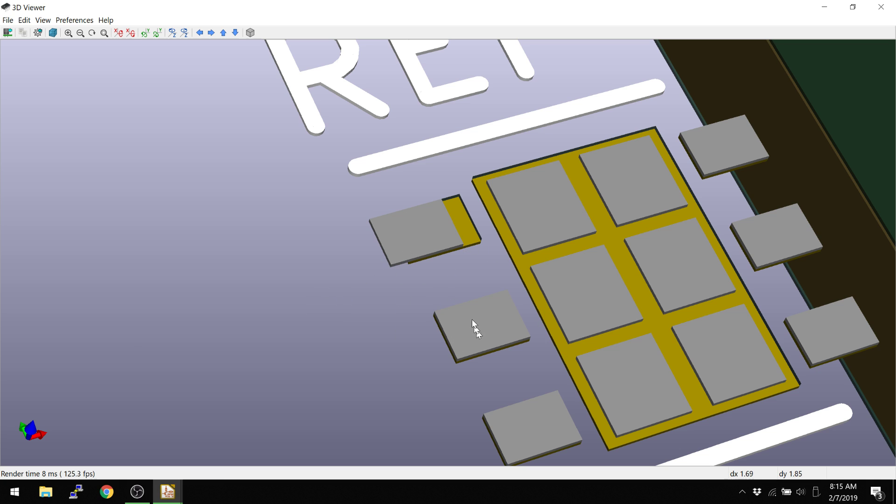
Back in the Footprint Editor, hide the F.Cu layer.
key("alt+Tab")
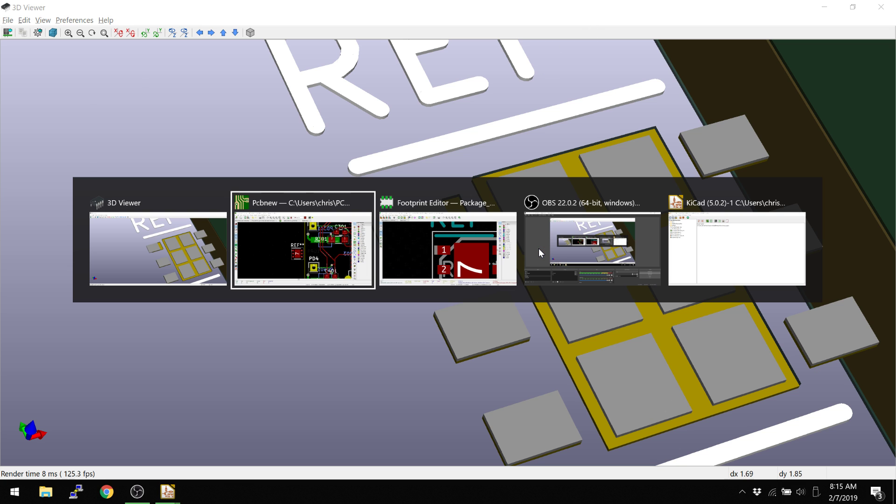
key("alt+Tab")
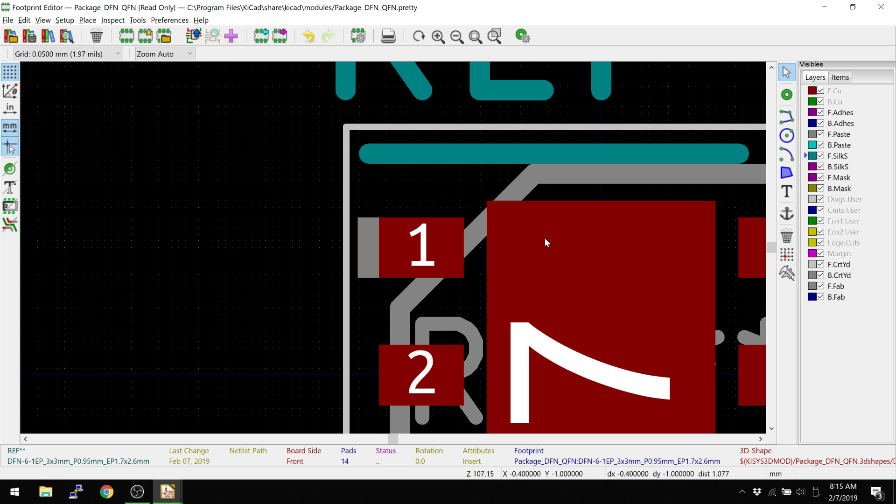
left_click(545, 239)
key("Escape")
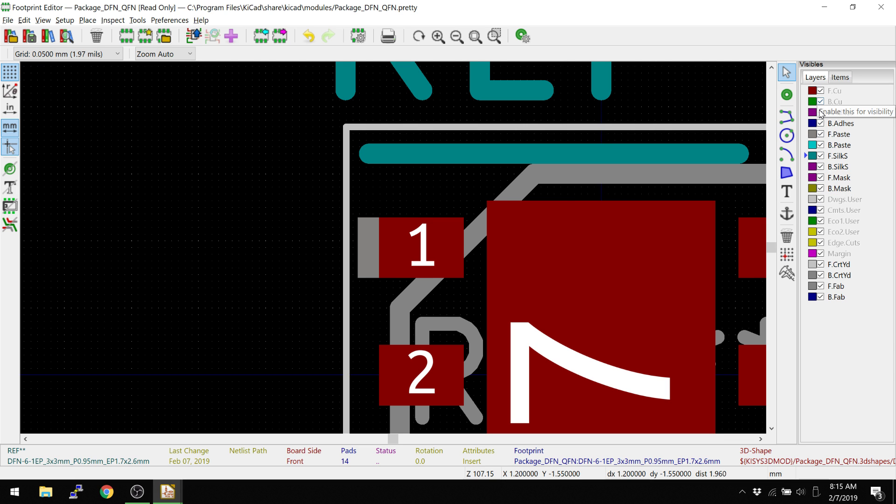
left_click(820, 90)
Inspect centre pad 7's properties tabs and close the dialog without changes.
middle_click_drag(592, 244, 498, 121)
left_click(497, 123)
double_click(497, 123)
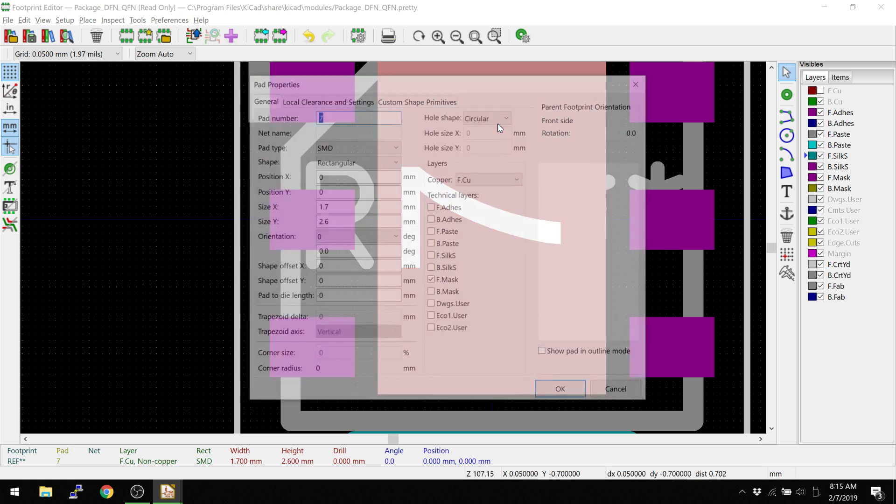
left_click(416, 102)
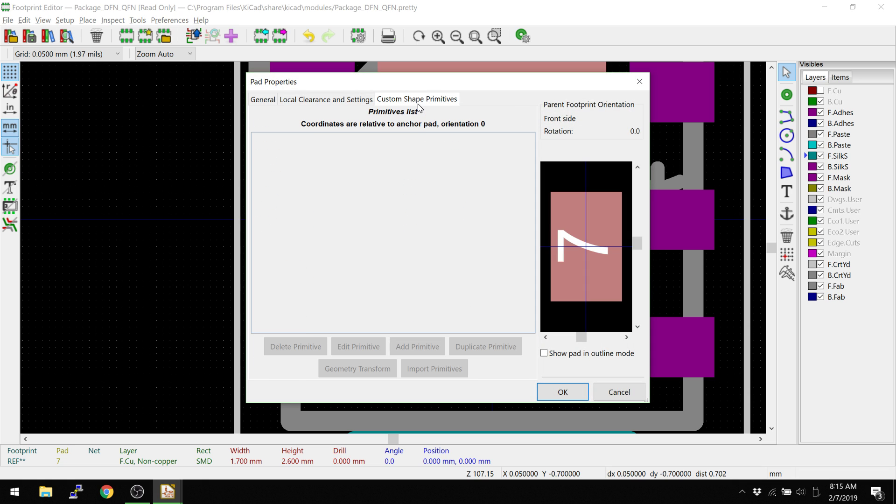
left_click(370, 100)
left_click(263, 101)
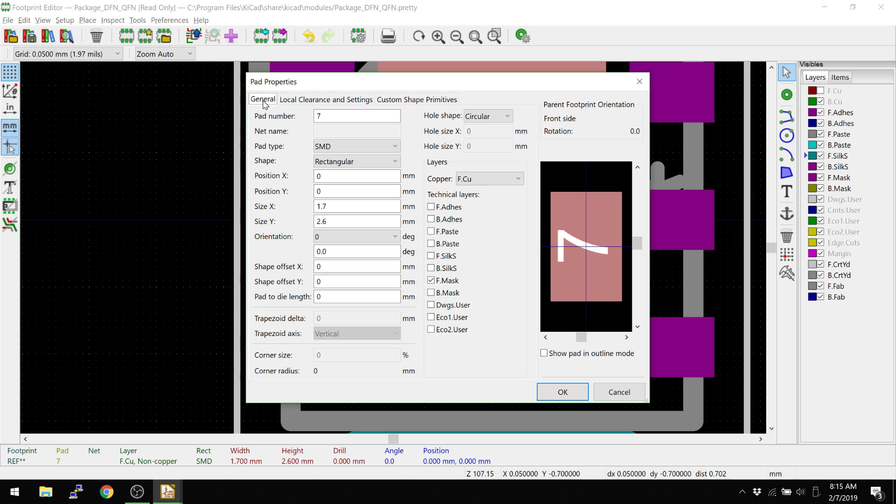
key("Escape")
Zoom out to frame the whole footprint, then return to the 3D viewer.
scroll(391, 244, "down", 4)
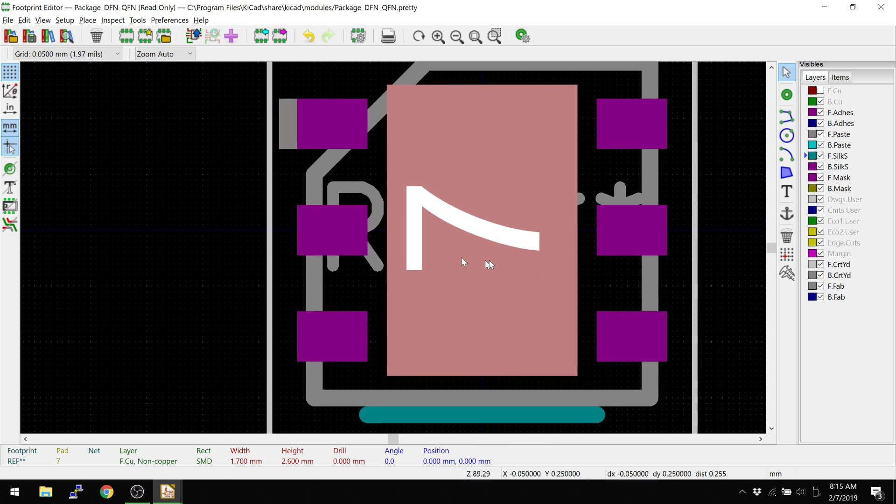
middle_click_drag(390, 246, 519, 281)
scroll(519, 281, "down", 5)
middle_click_drag(380, 245, 429, 195)
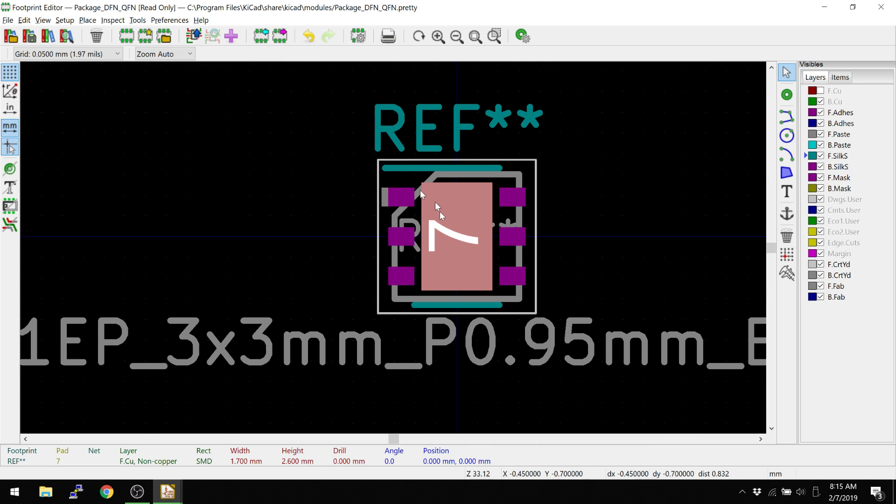
key("alt+Tab")
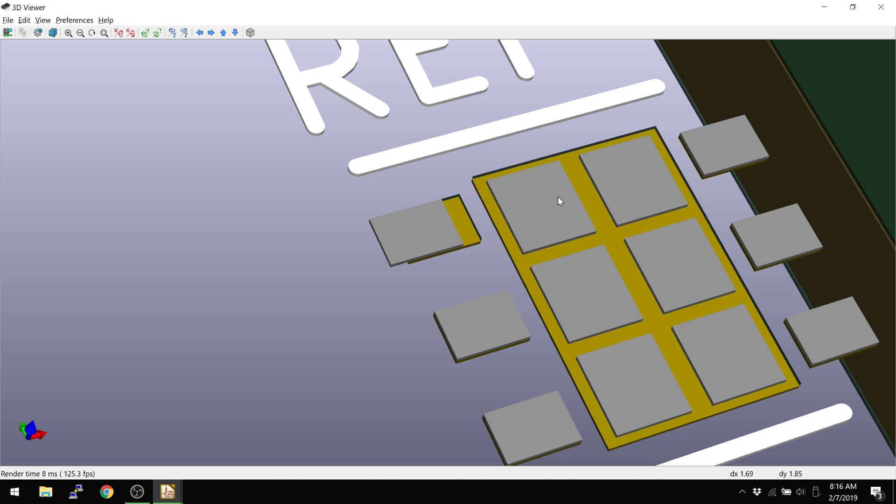
scroll(558, 196, "down", 4)
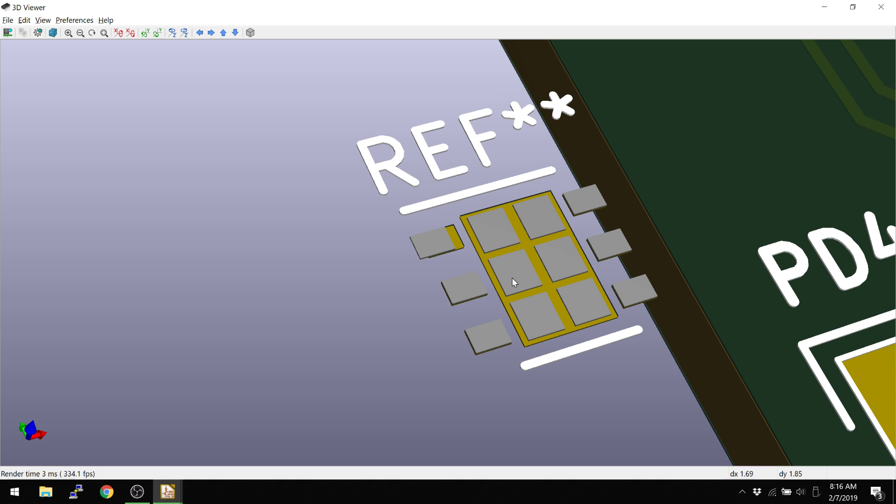
middle_click_drag(678, 405, 625, 384)
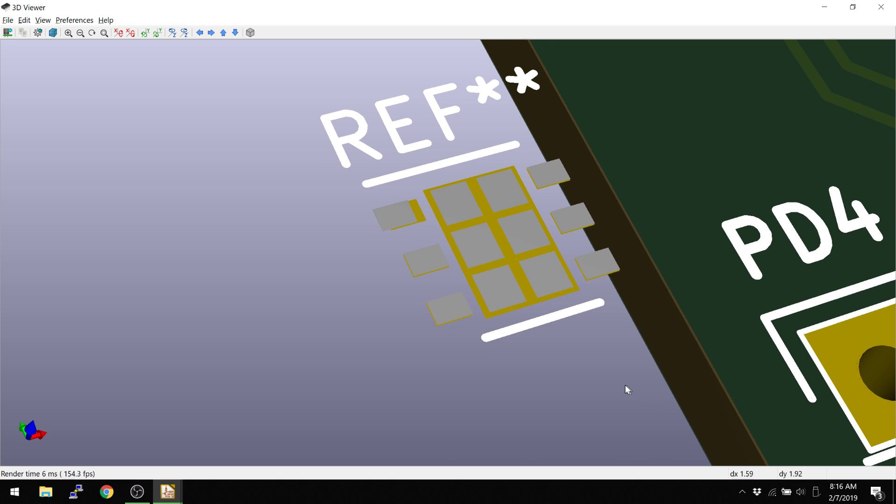